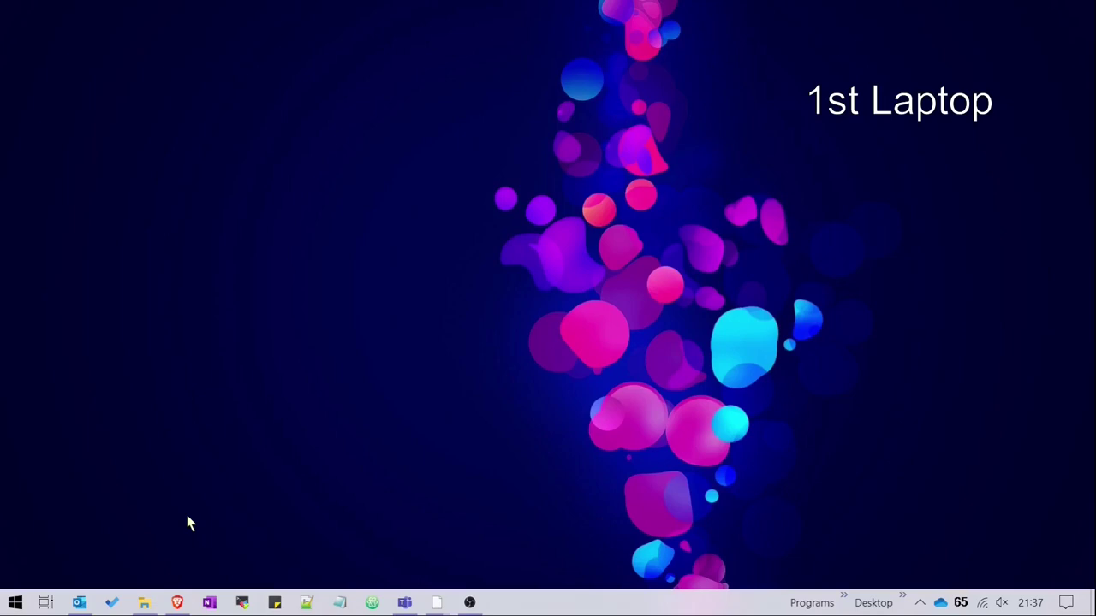
In Brave, search 'mouse without borders' and open the Microsoft Garage download page
left_click(177, 603)
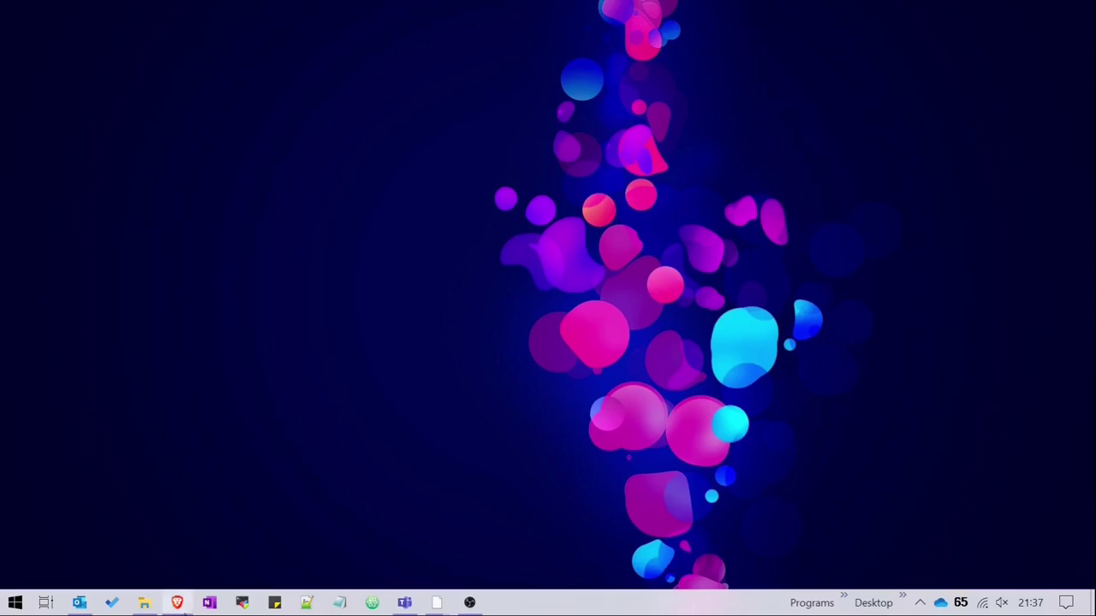
type("mouse")
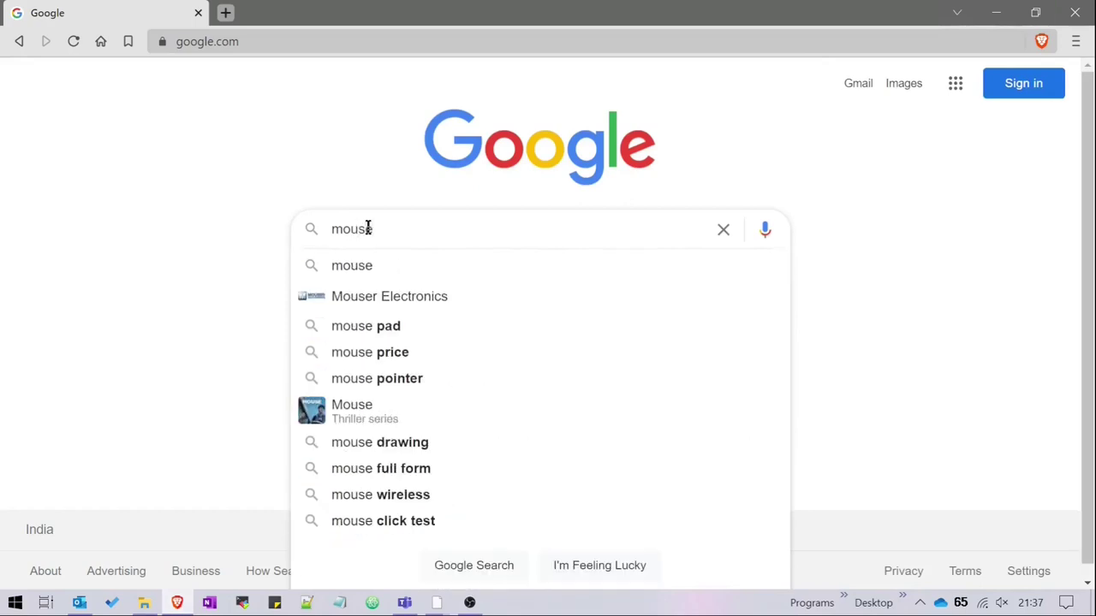
type(" with")
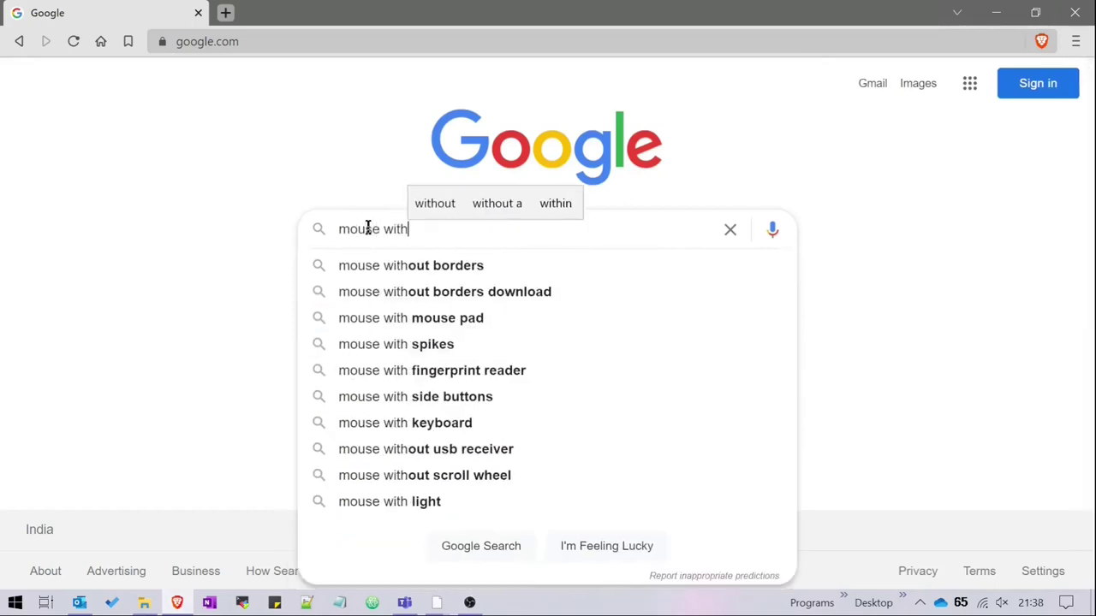
key("Down")
key("Return")
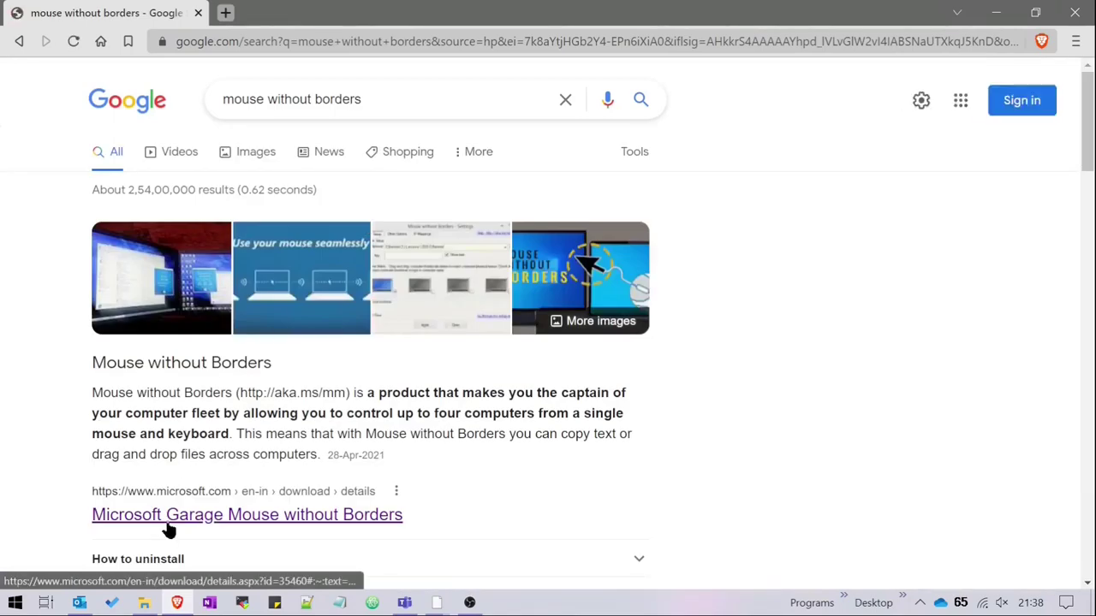
left_click(172, 516)
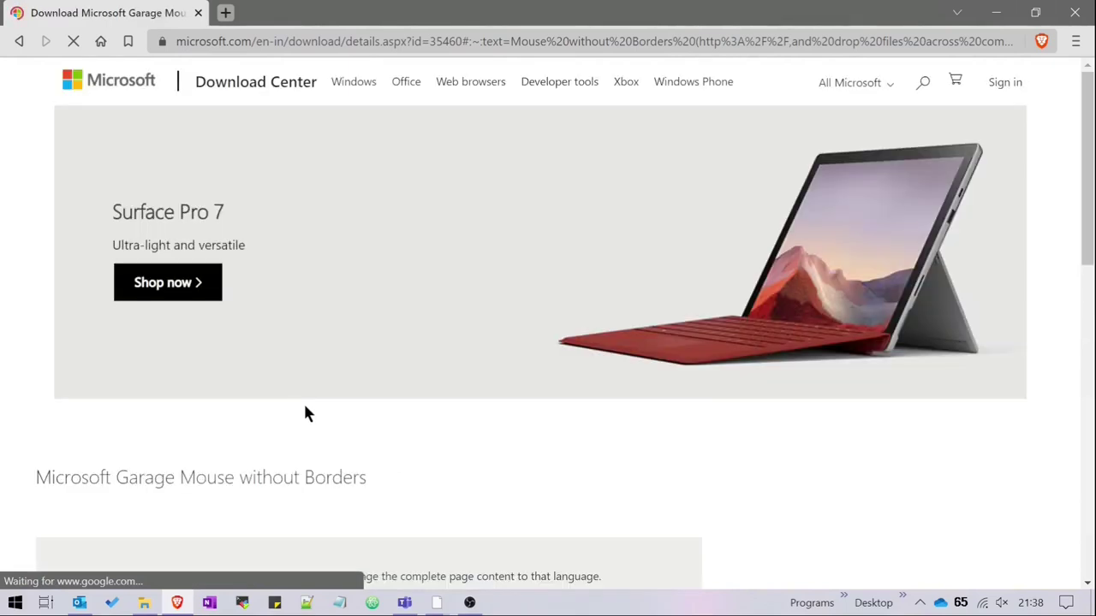
Download and save the Mouse without Borders .msi installer, then launch it
scroll(399, 357, "down", 3)
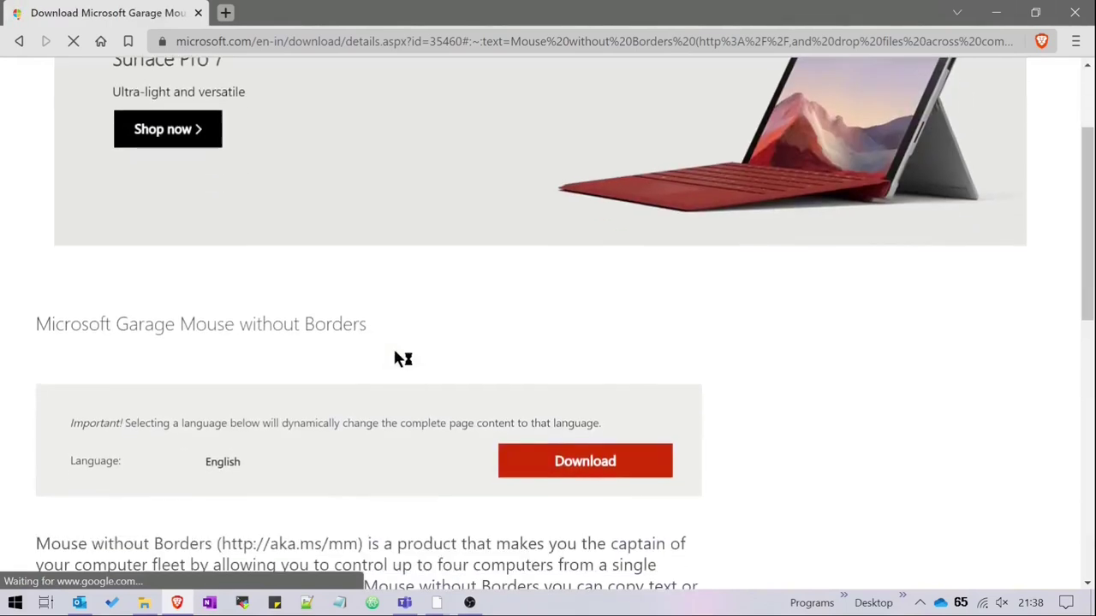
left_click(578, 364)
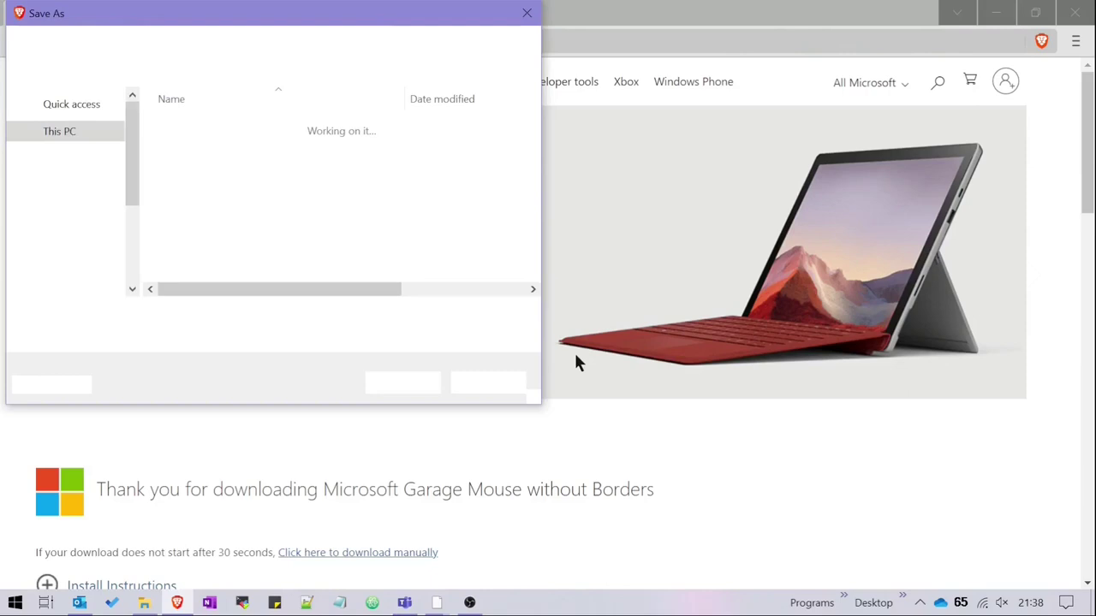
left_click(413, 385)
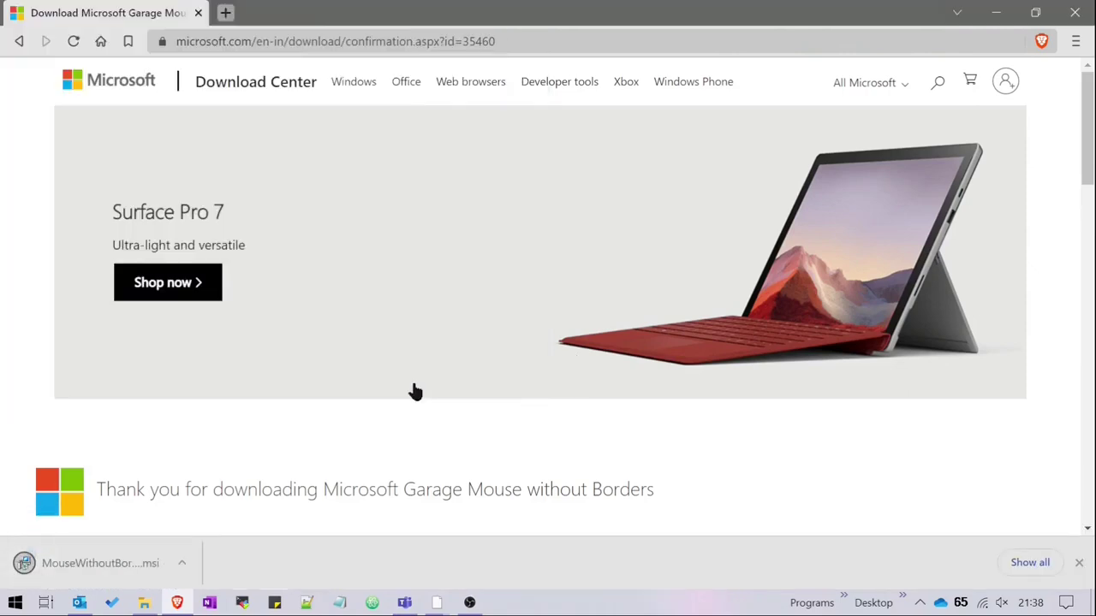
left_click(112, 563)
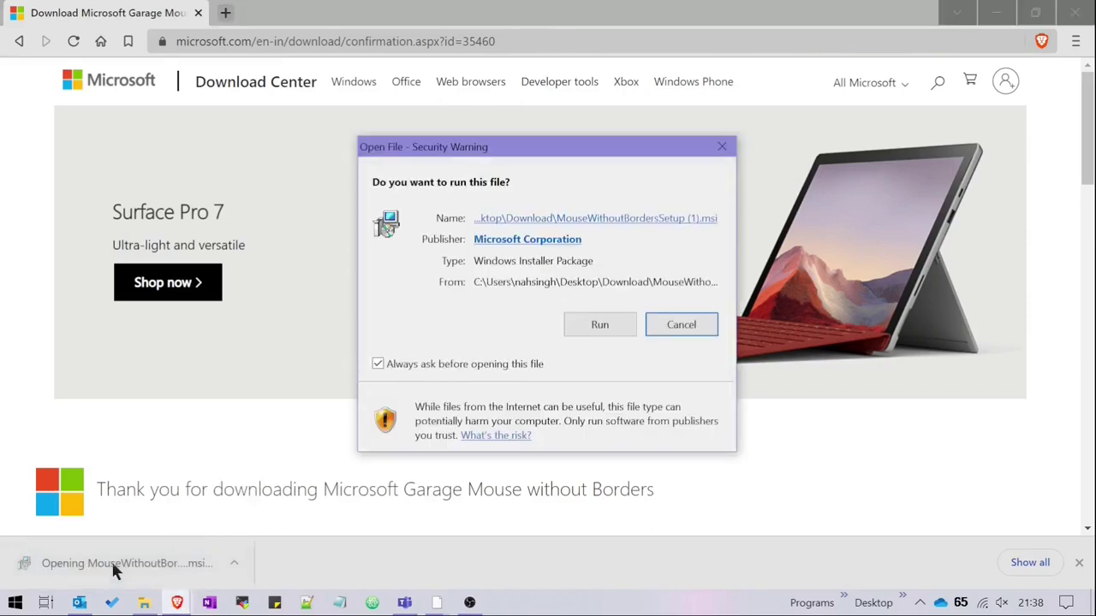
Run the Mouse without Borders setup, accept the license terms, install, and finish
left_click(591, 326)
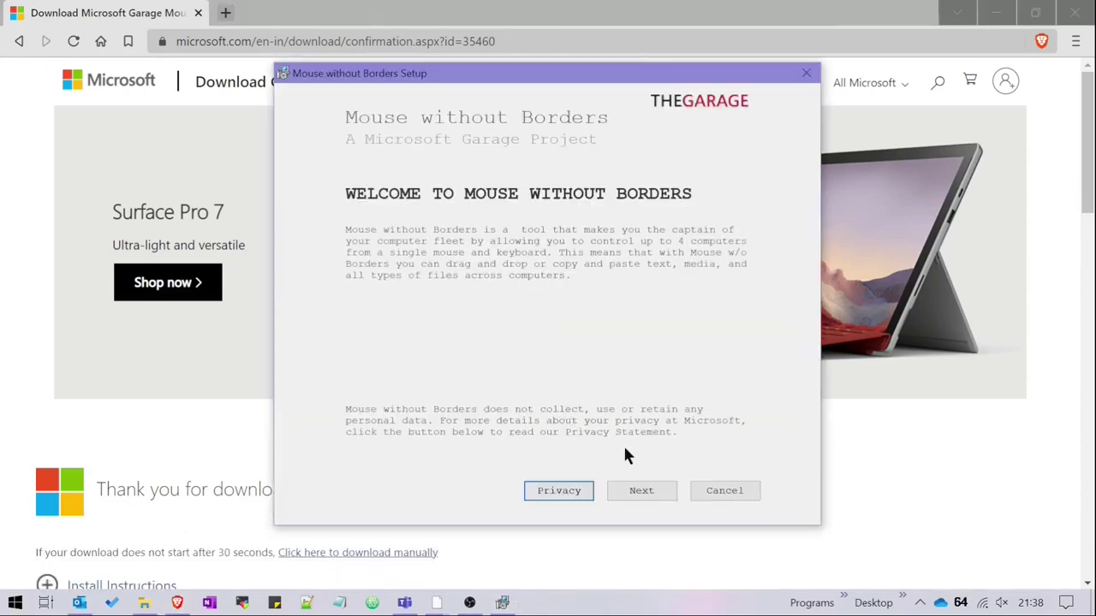
left_click(641, 489)
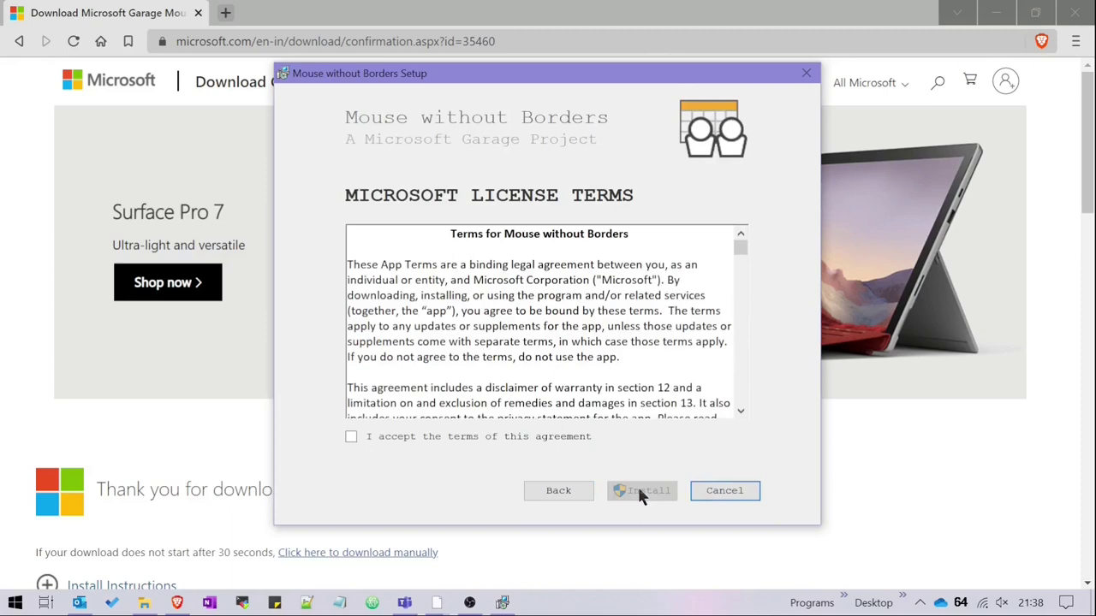
left_click(532, 437)
left_click(657, 494)
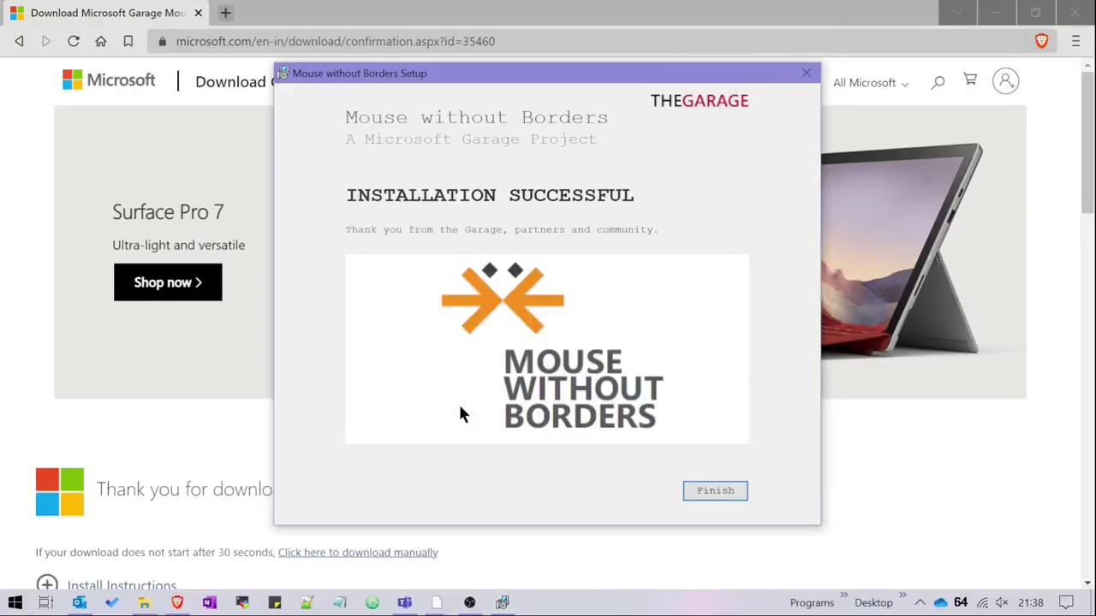
left_click(715, 494)
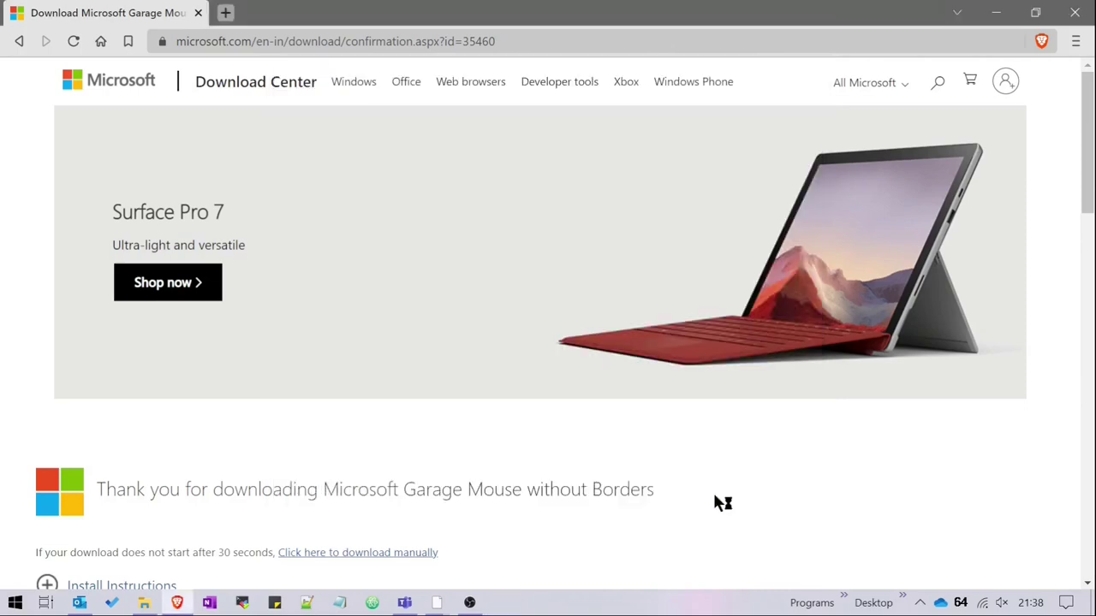
Minimize Brave and answer NO on 'Let's get started' to get the security code
left_click(996, 14)
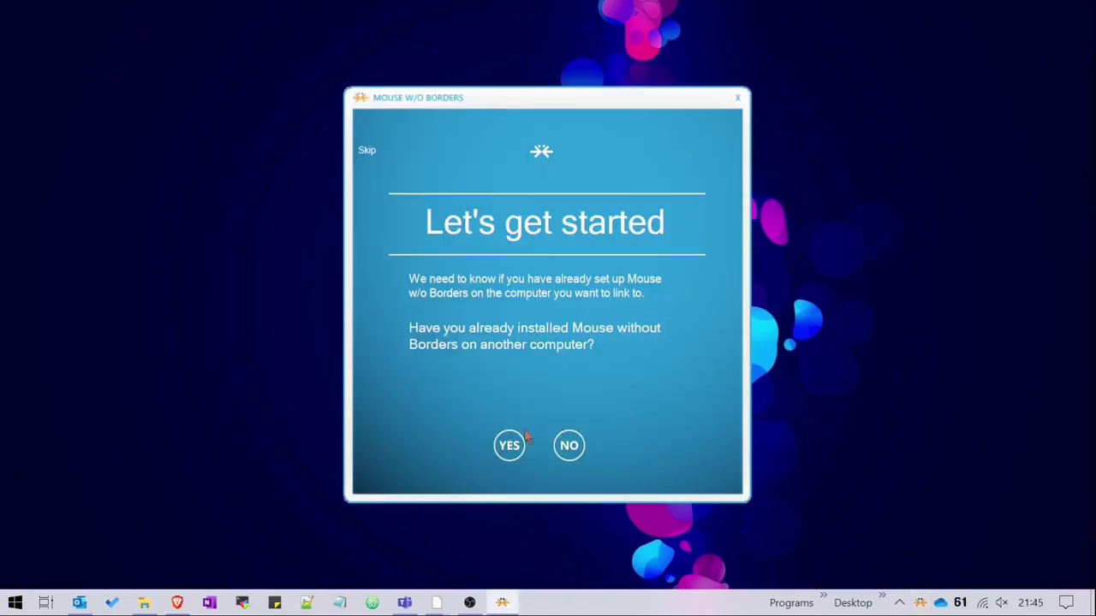
left_click(568, 446)
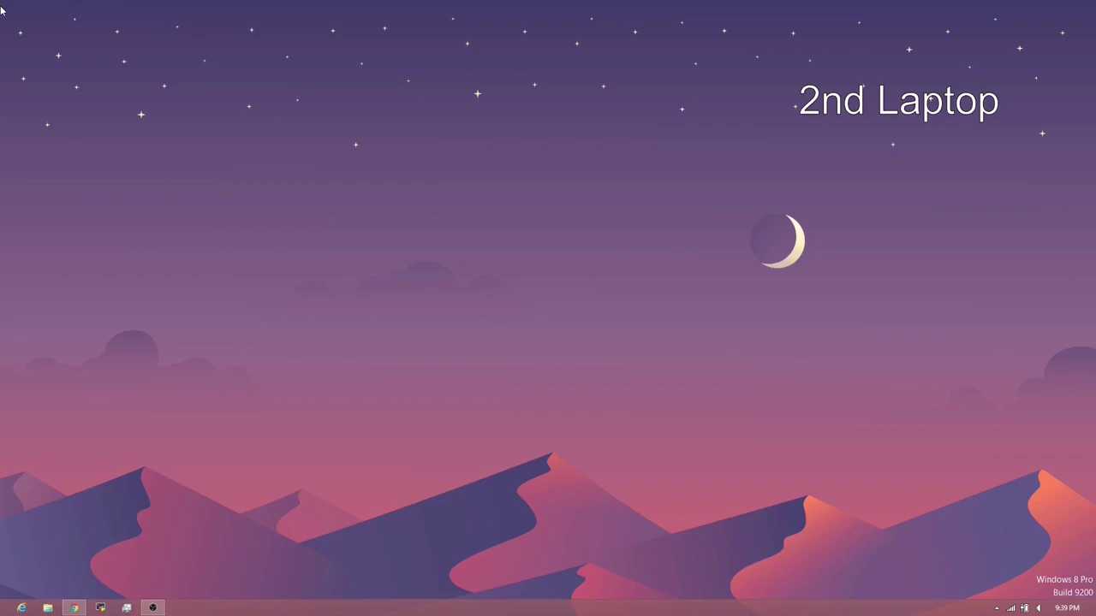
On the second laptop, search 'mouse without borders' in Chrome and save the Microsoft installer
left_click(81, 608)
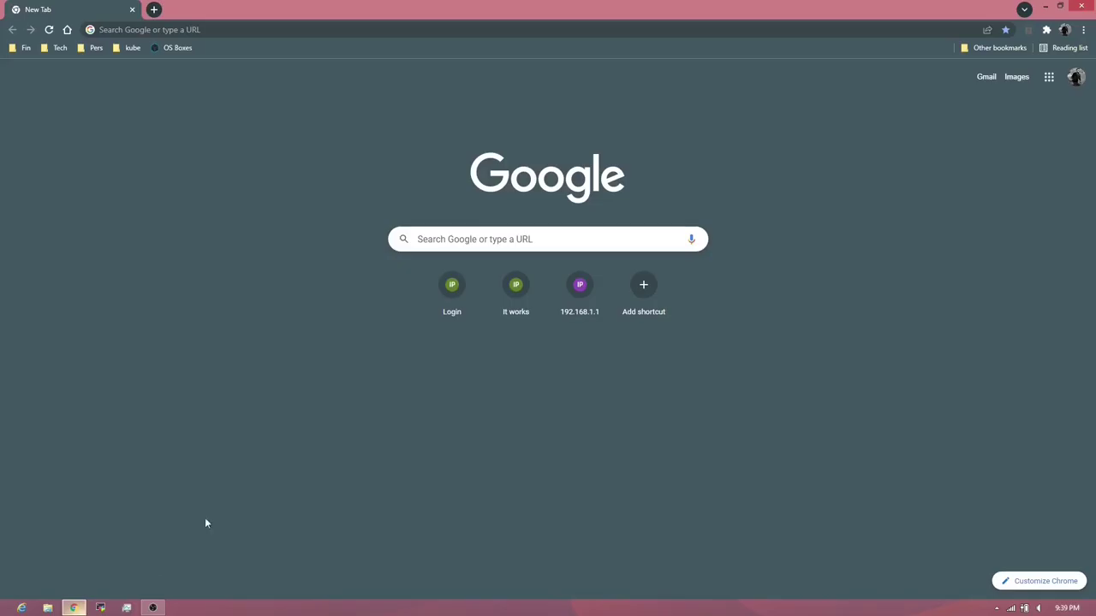
left_click(458, 241)
type("mouse without borders")
key("Return")
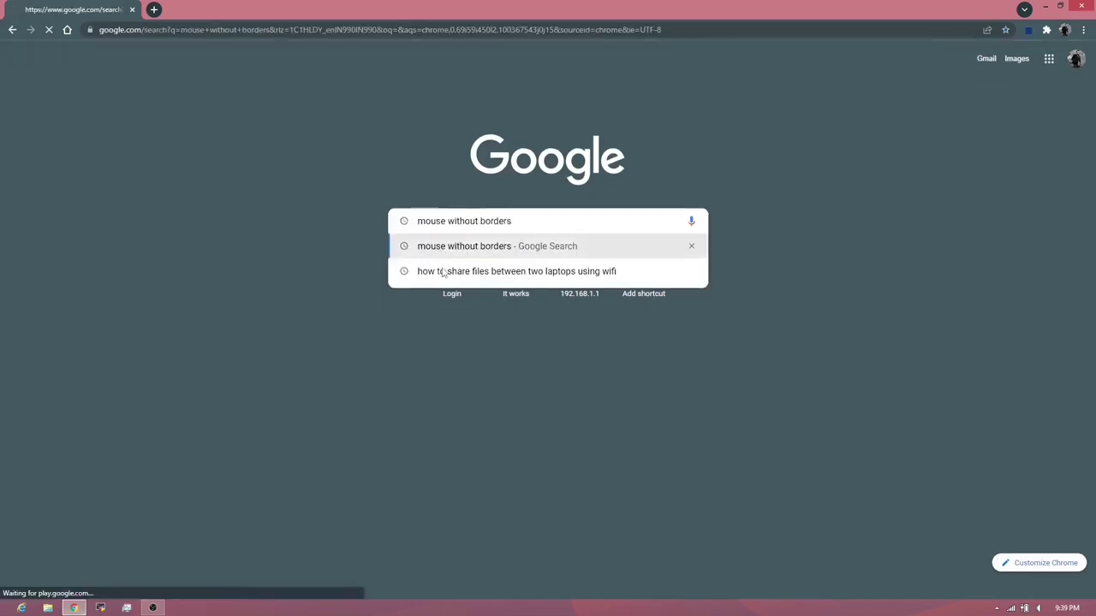
left_click(217, 352)
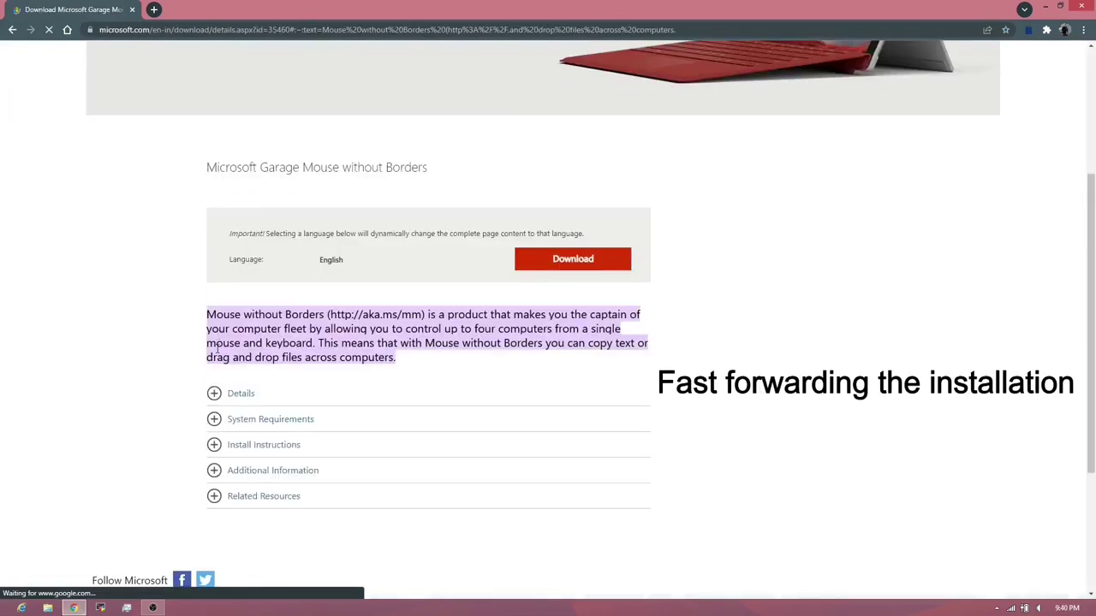
left_click(520, 264)
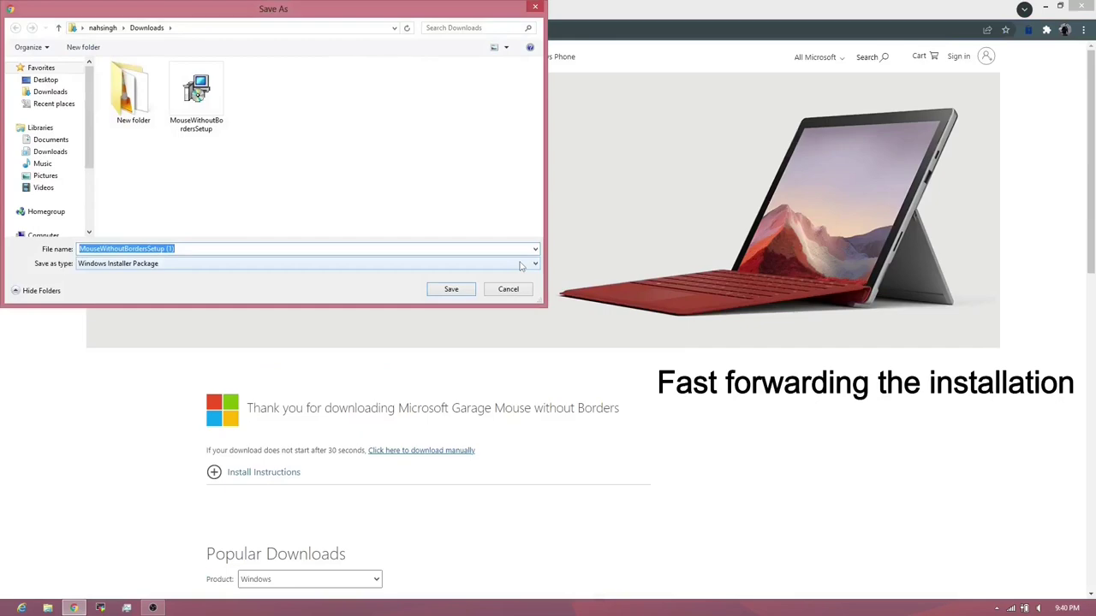
left_click(218, 101)
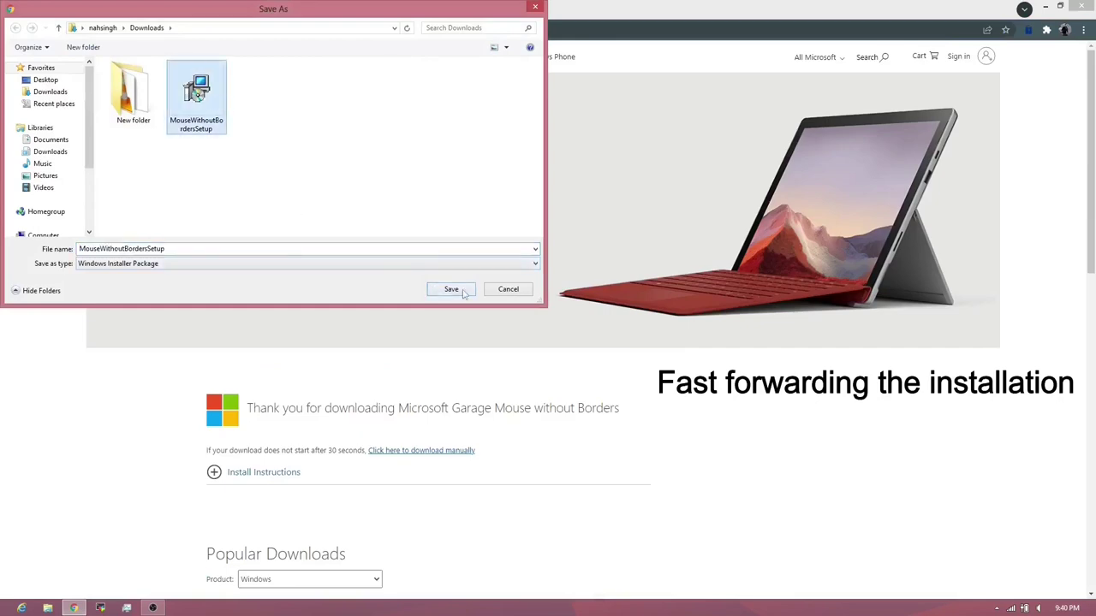
left_click(464, 293)
Install Mouse without Borders with the license accepted, finish setup, and minimize Chrome
left_click(75, 594)
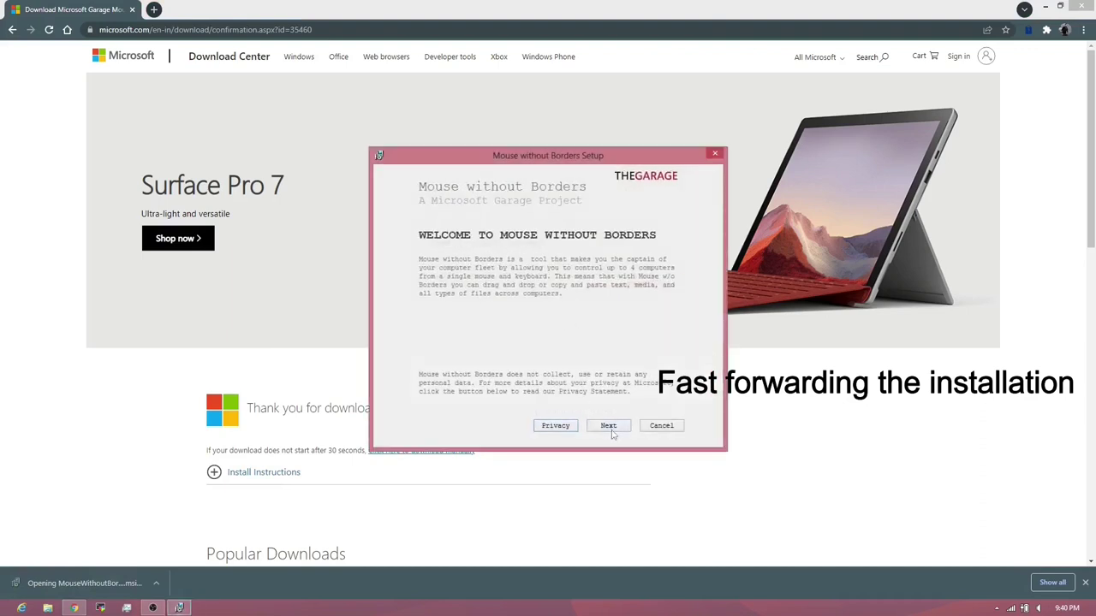
left_click(610, 428)
left_click(518, 393)
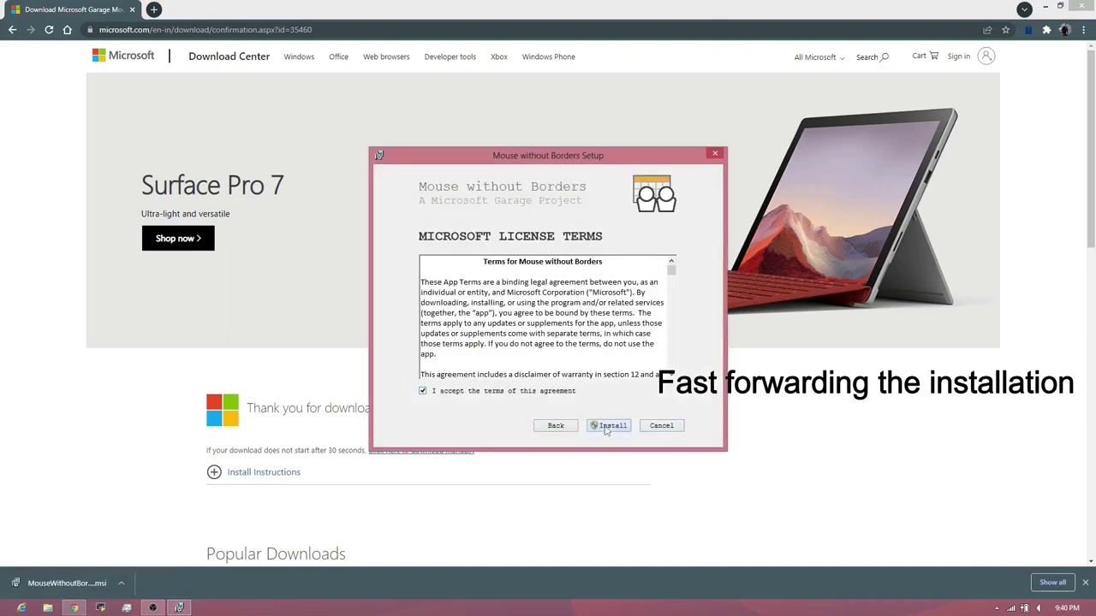
left_click(608, 426)
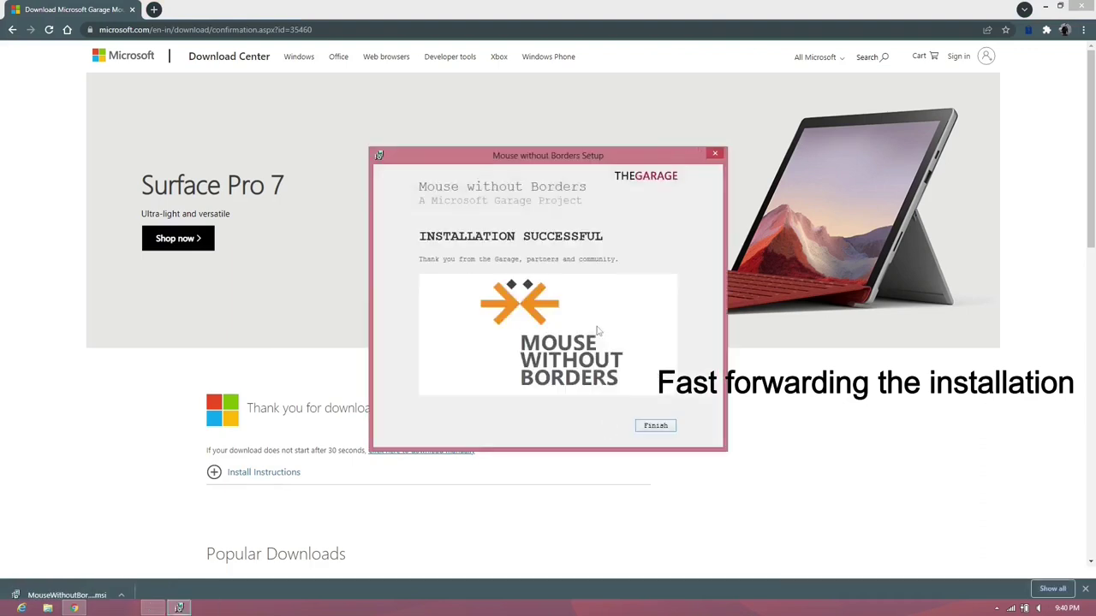
left_click(653, 427)
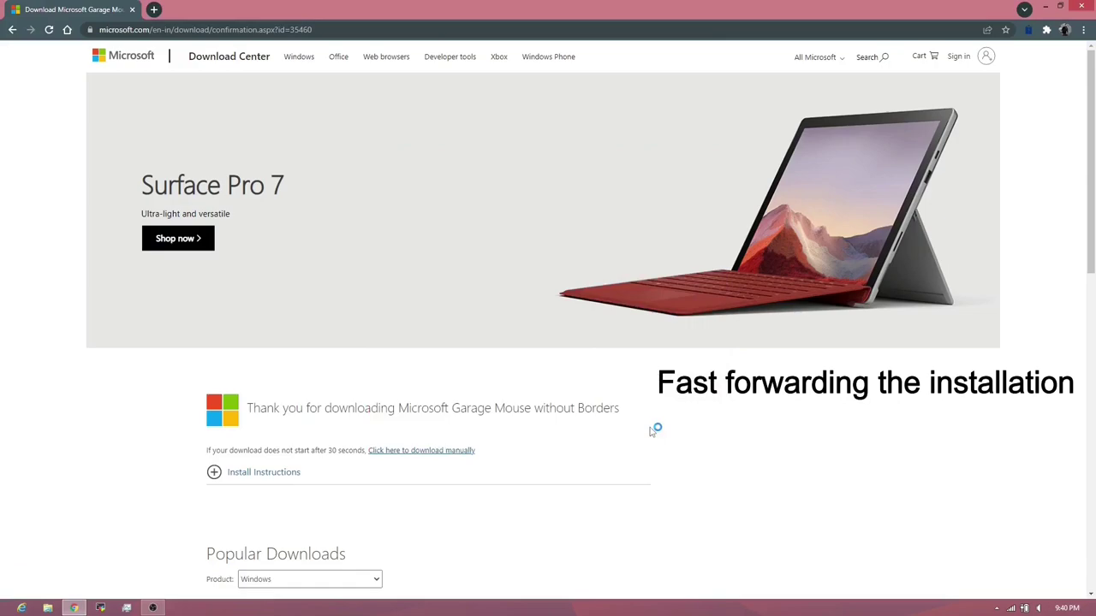
left_click(1045, 6)
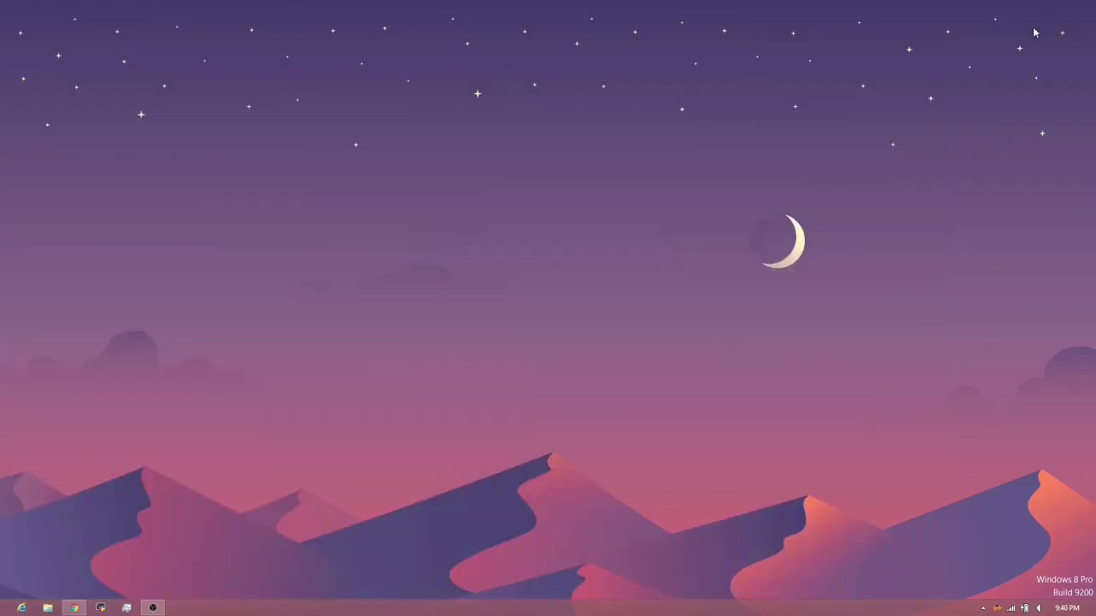
Answer YES, enter the first laptop's security code and computer name N-5C, and link
left_click(997, 605)
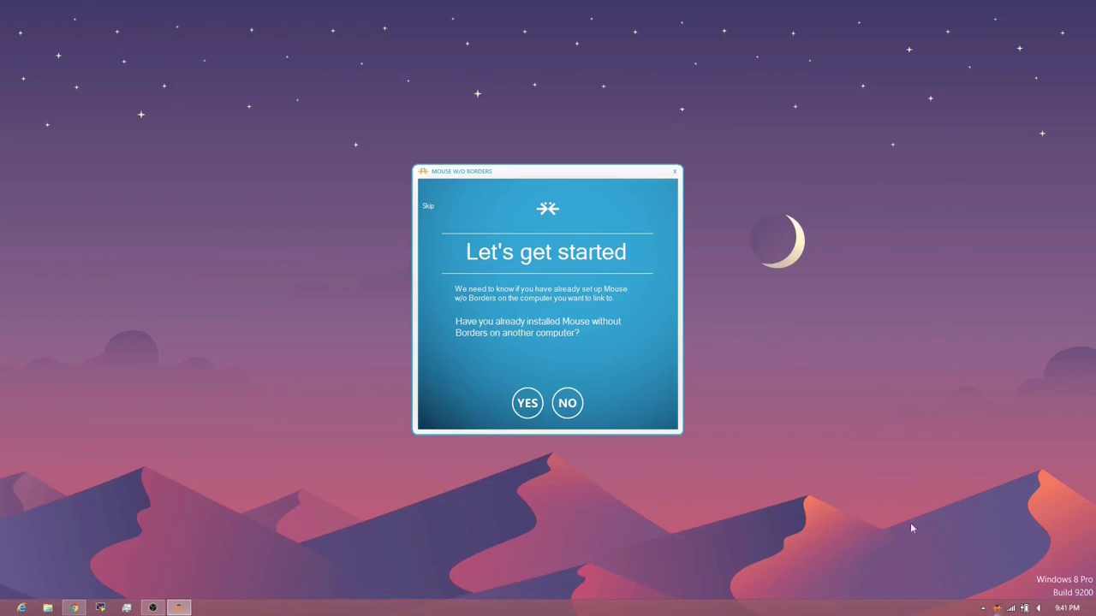
left_click(524, 411)
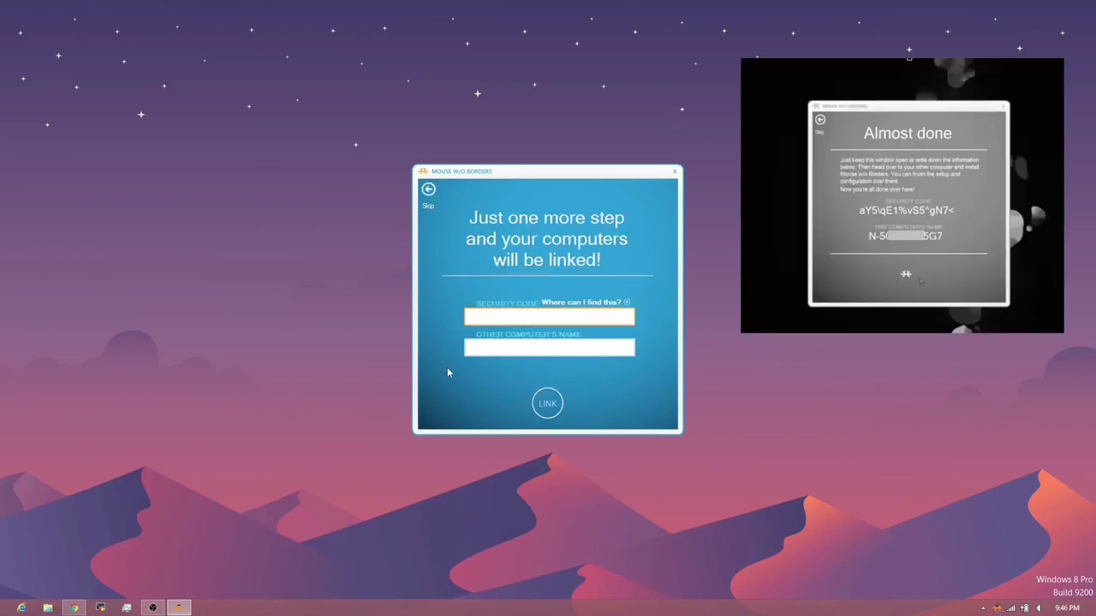
key("Tab")
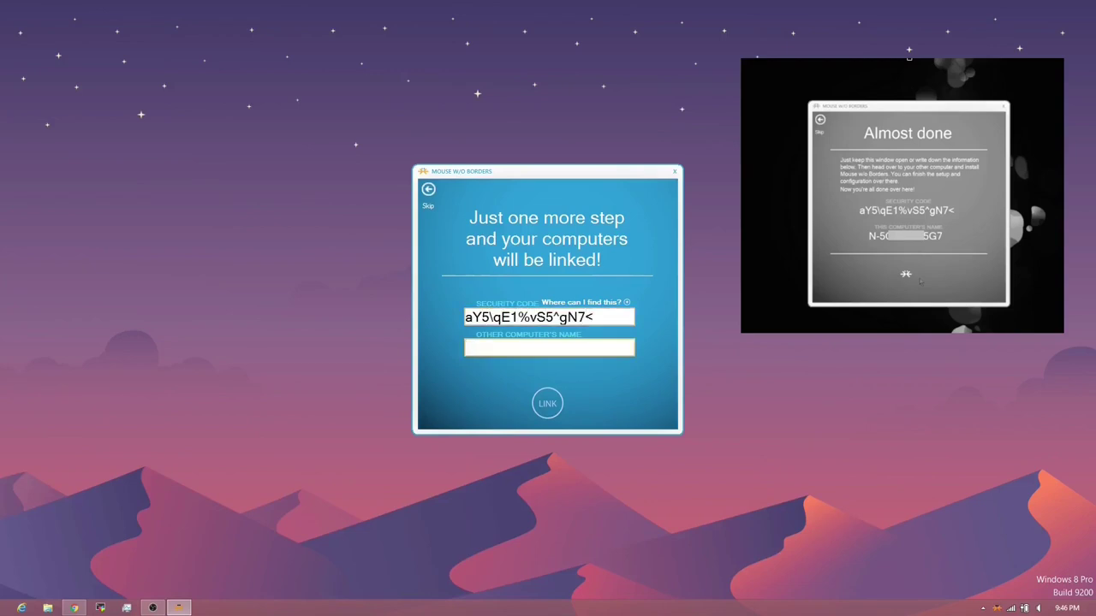
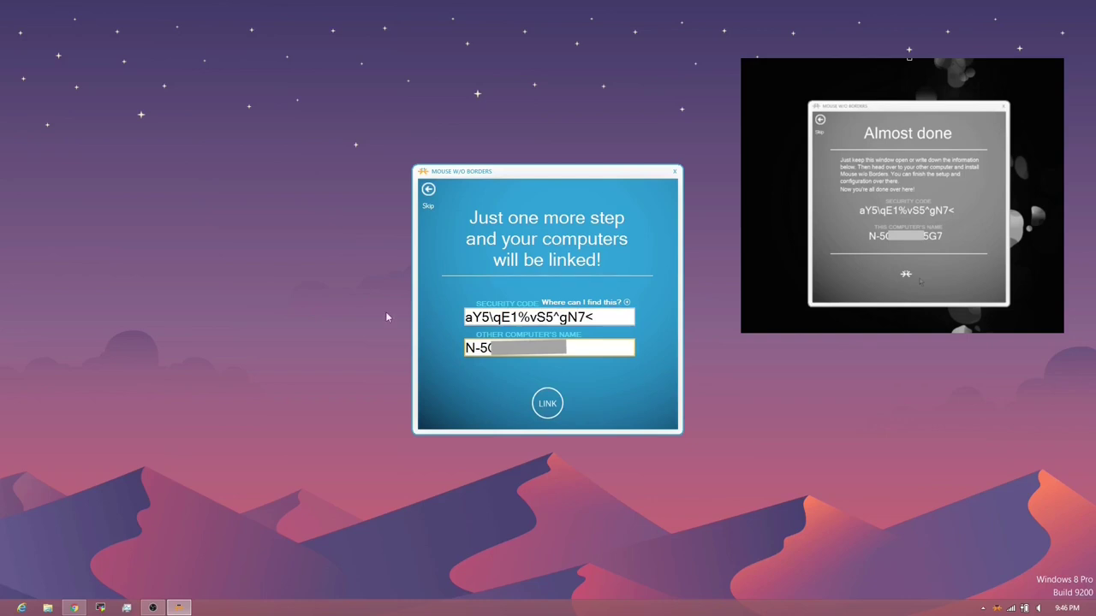
left_click(540, 402)
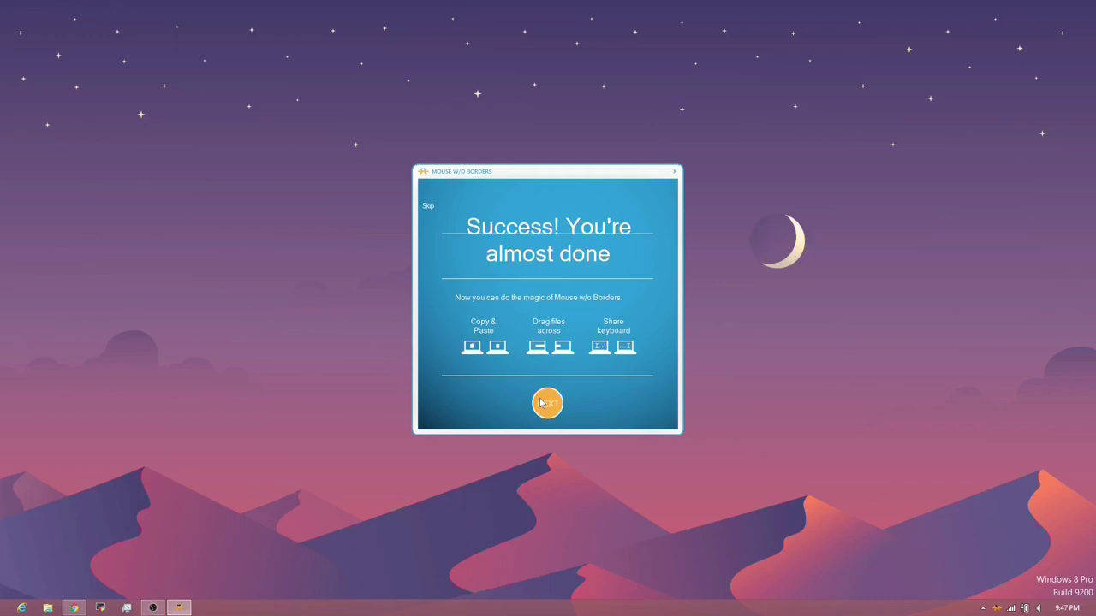
Close the setup wizard and drag the photo from Pictures\New folder onto the left laptop
left_click(540, 403)
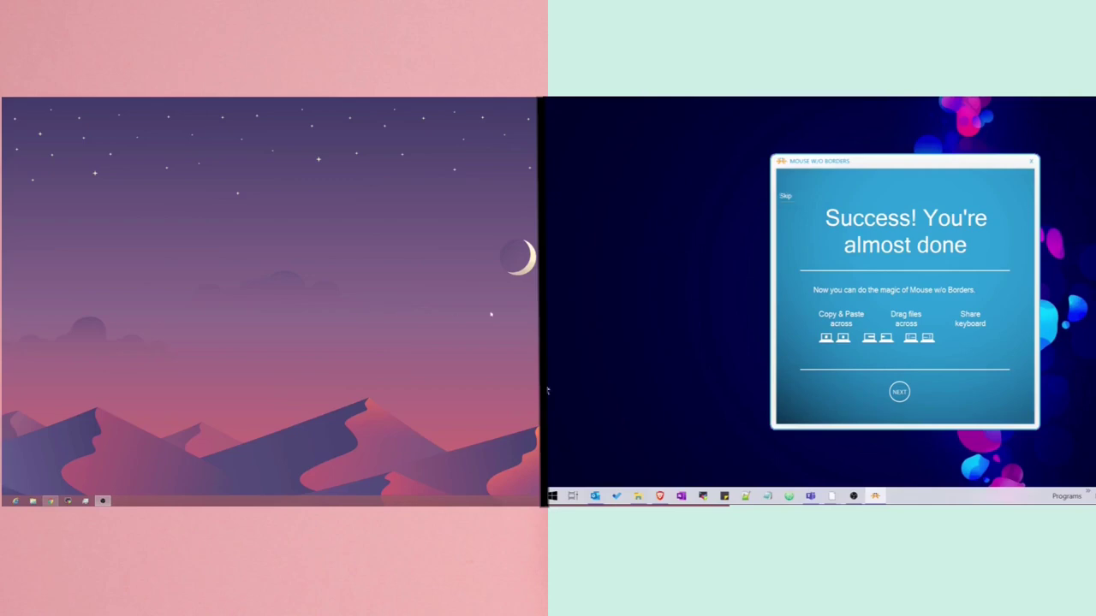
left_click(638, 495)
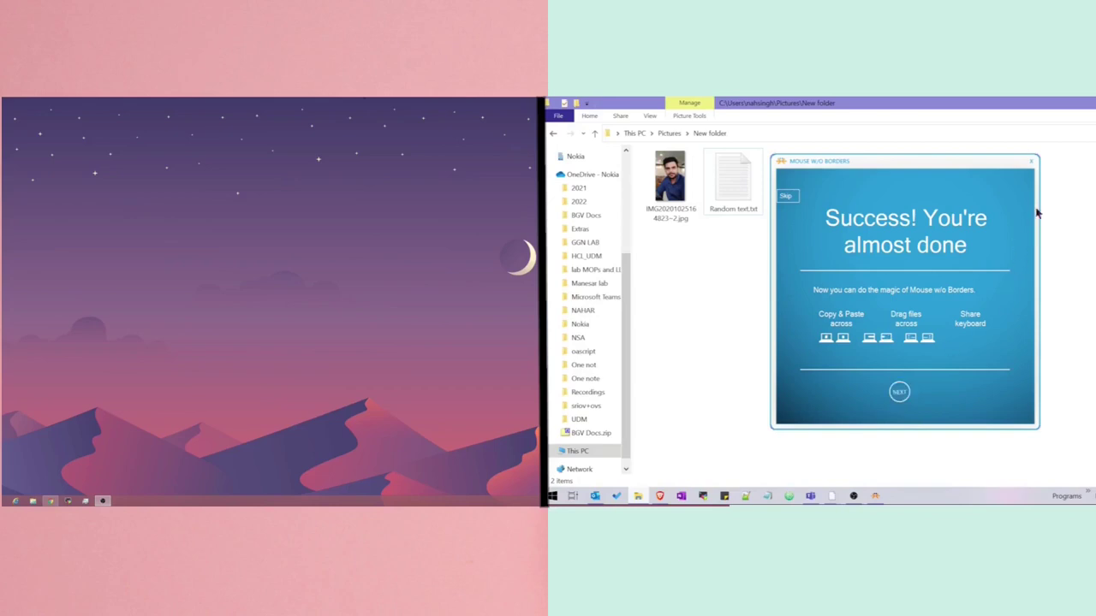
left_click(1030, 164)
left_click(1033, 165)
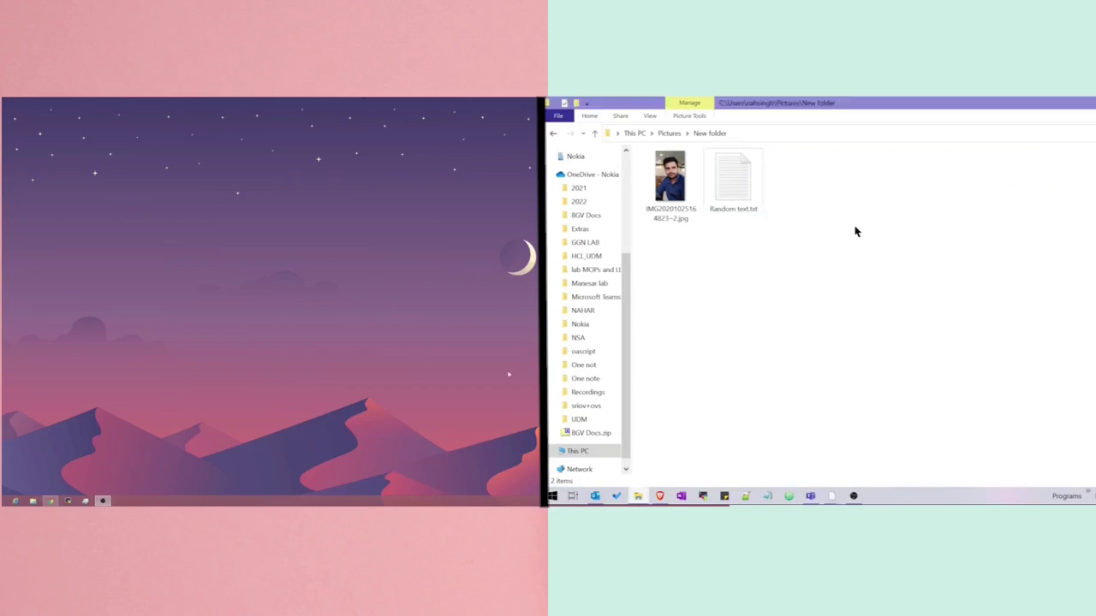
left_click(670, 193)
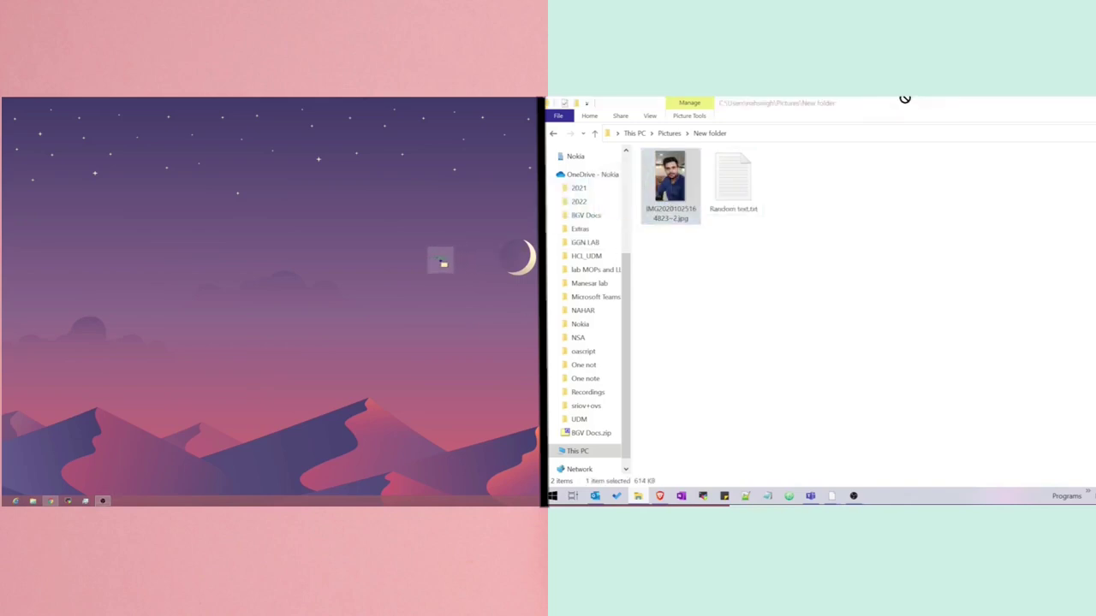
left_click_drag(677, 194, 438, 257)
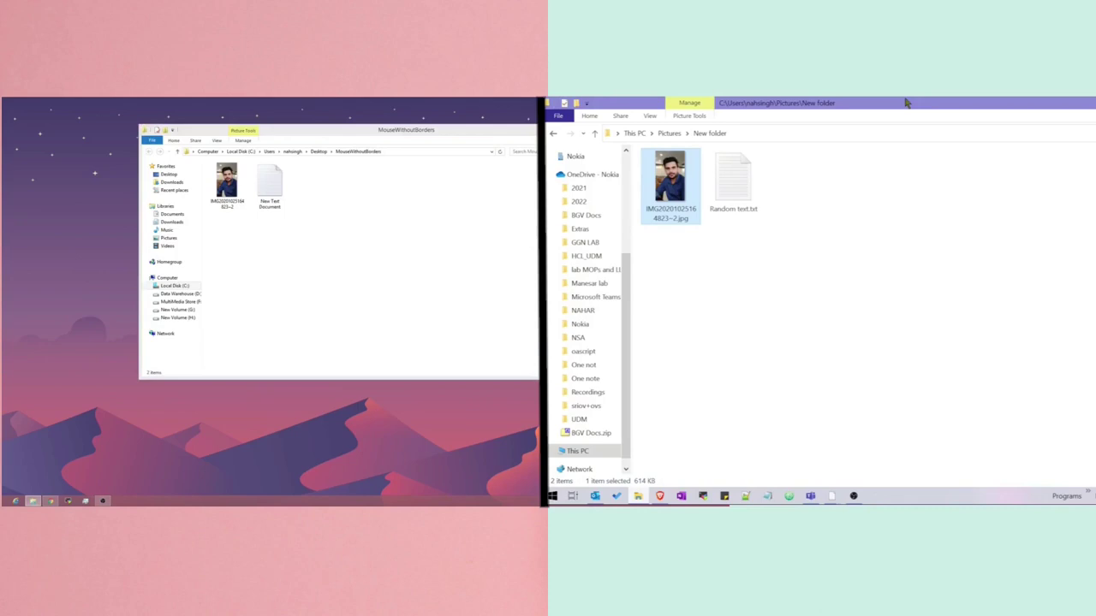
Open Random text.txt in Notepad, select all its text and copy it
left_click(719, 201)
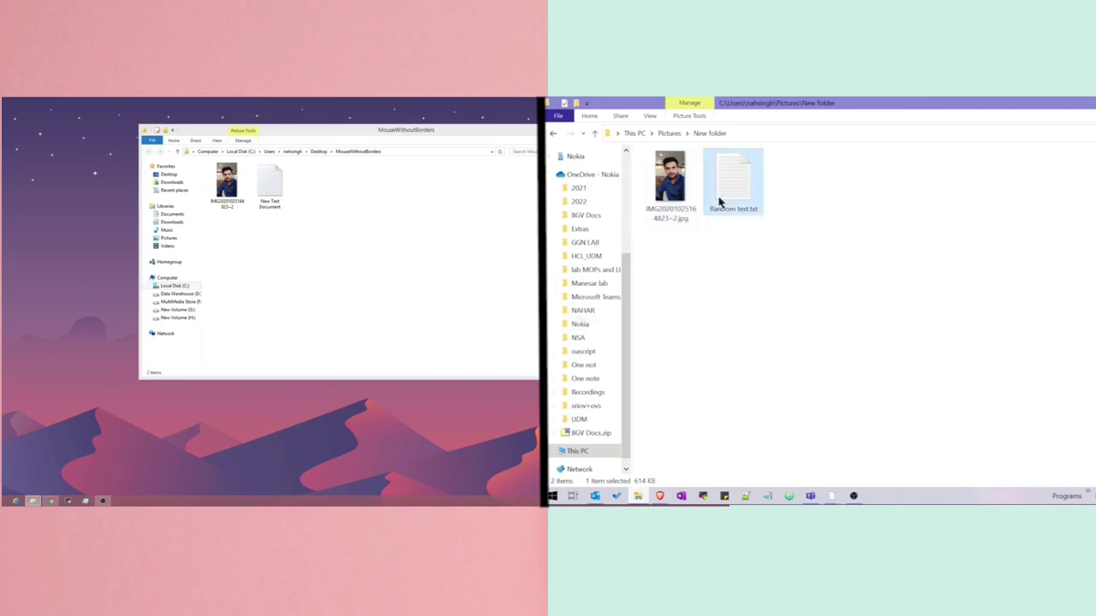
double_click(719, 201)
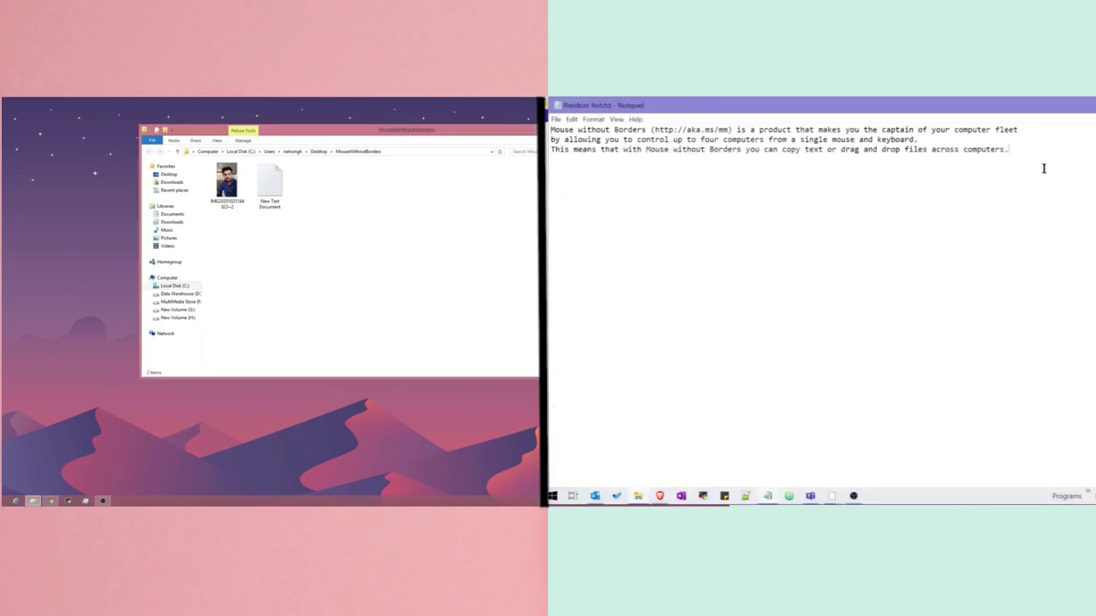
left_click_drag(1043, 168, 552, 159)
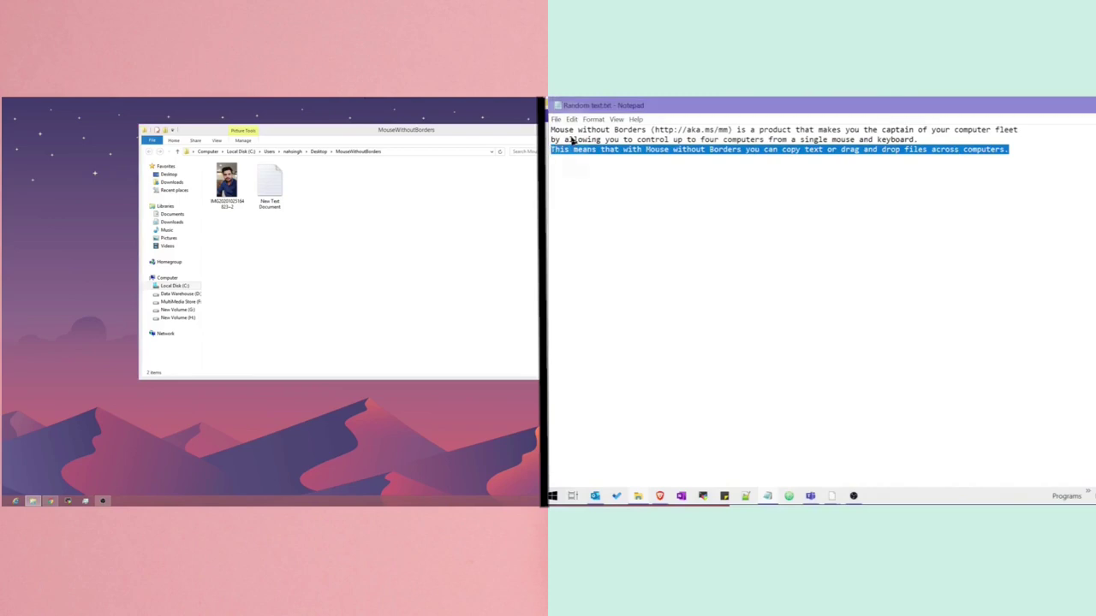
double_click(583, 131)
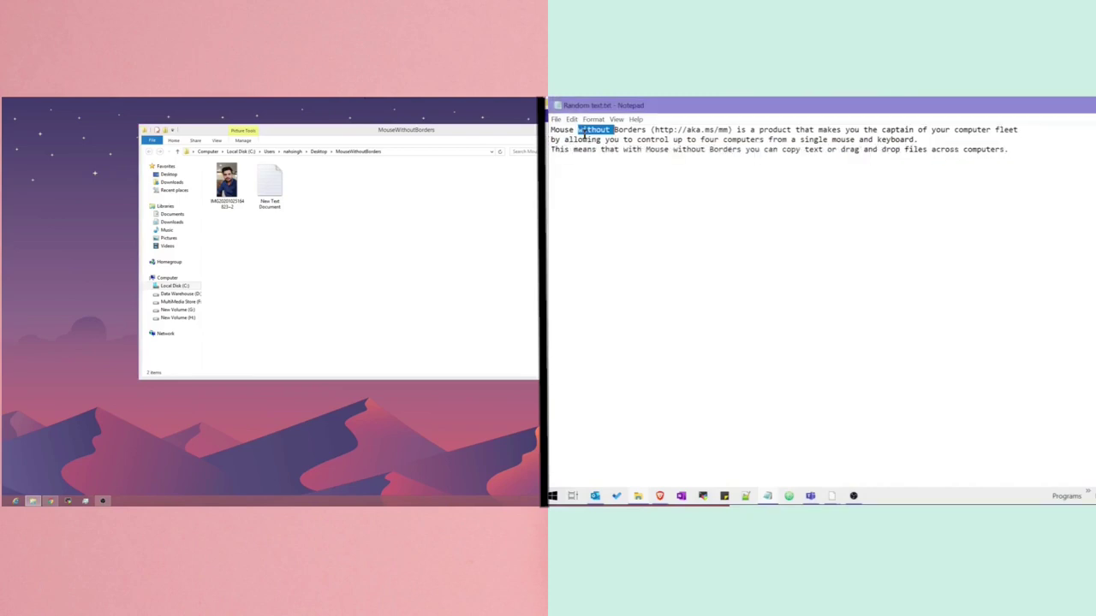
key("ctrl+a")
right_click(583, 133)
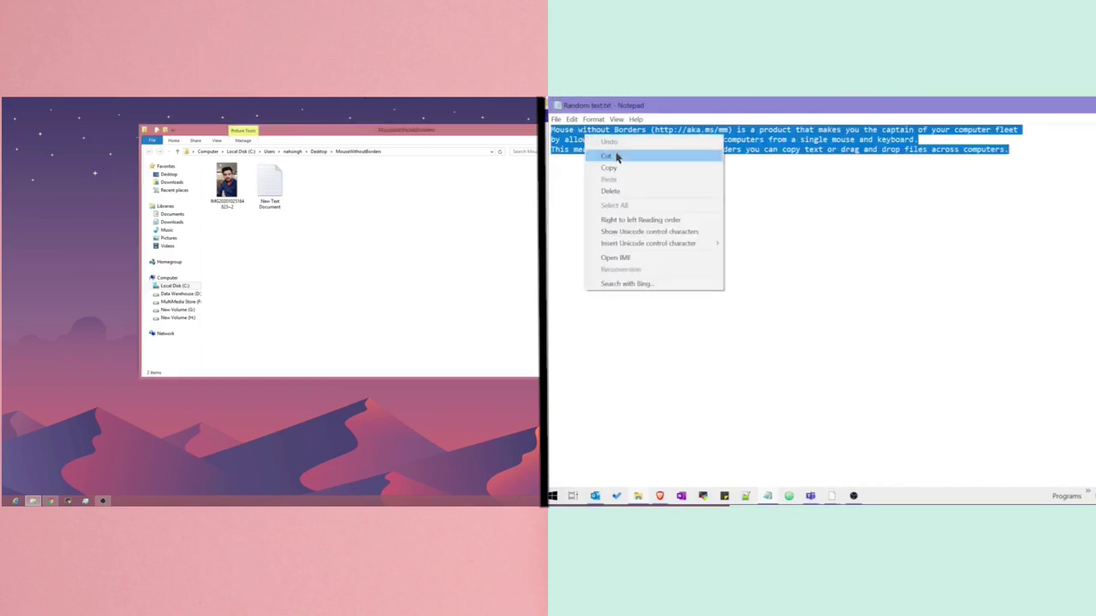
left_click(611, 168)
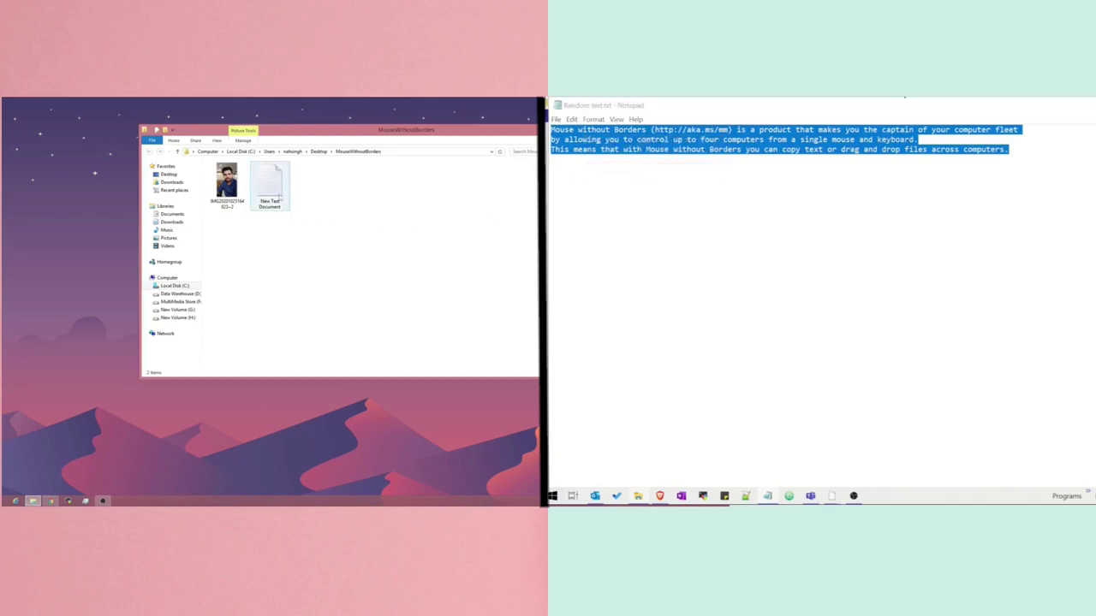
Paste the copied text into the New Text Document on the left laptop
double_click(279, 195)
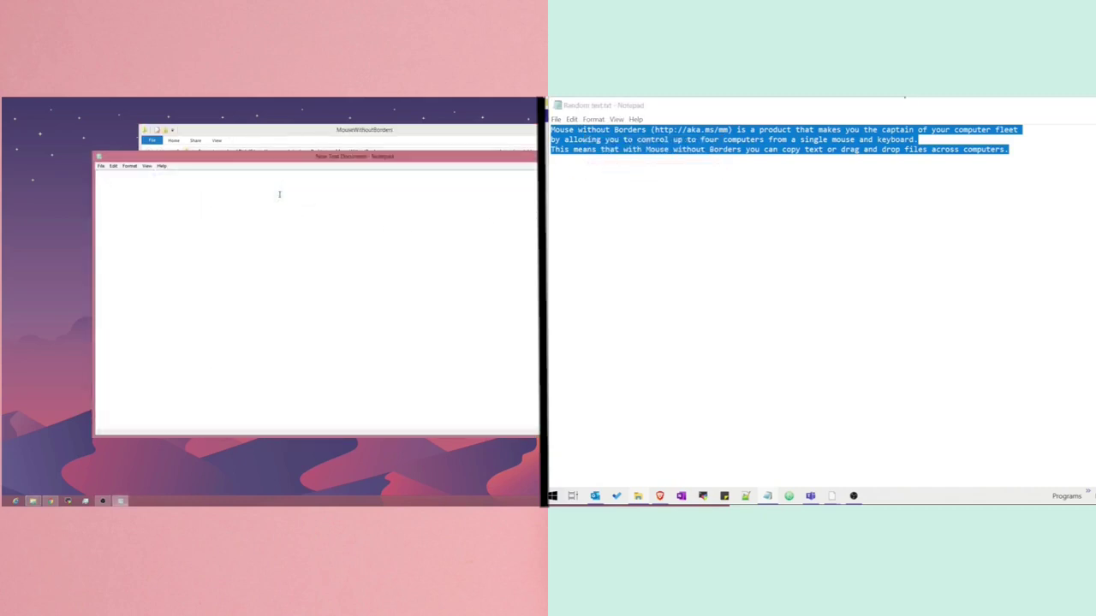
right_click(279, 195)
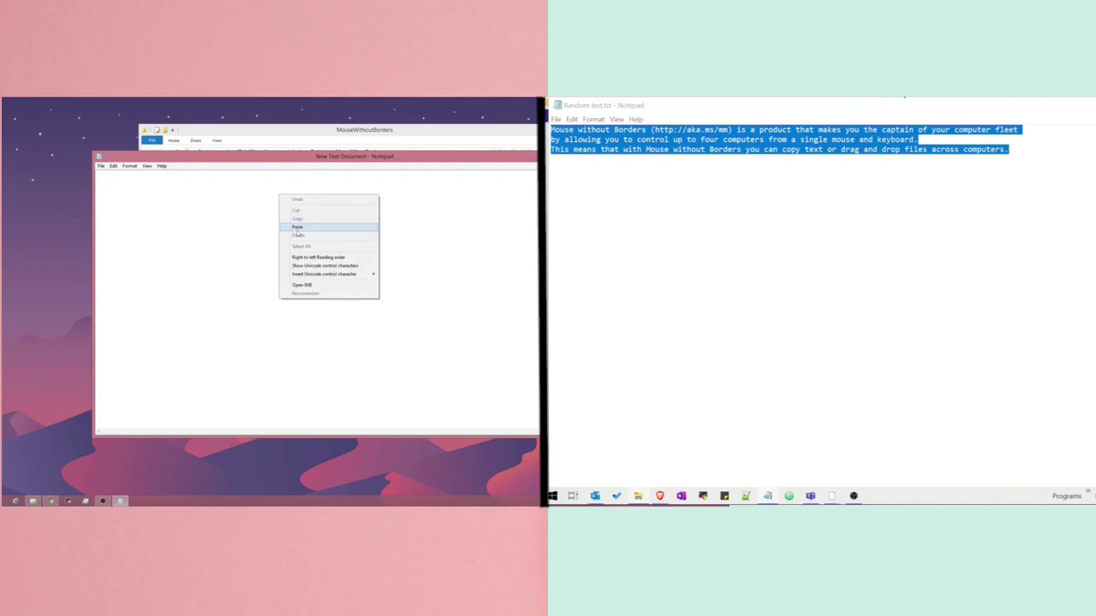
left_click(298, 226)
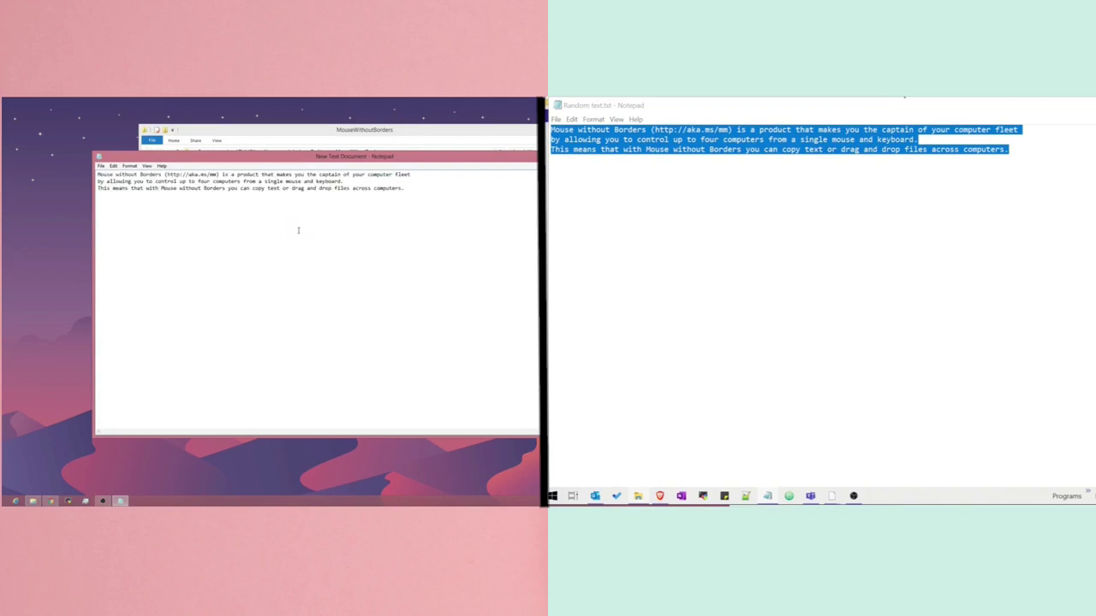